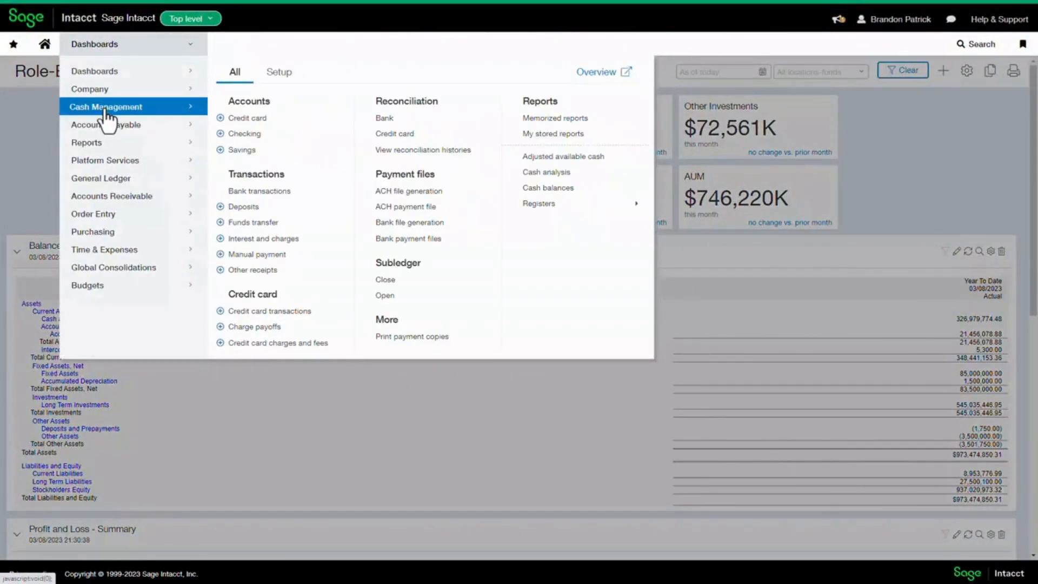
Open the Discover Card credit card account for editing and start its Banking cloud connection
{"action": "left_click", "coordinate": [272, 79]}
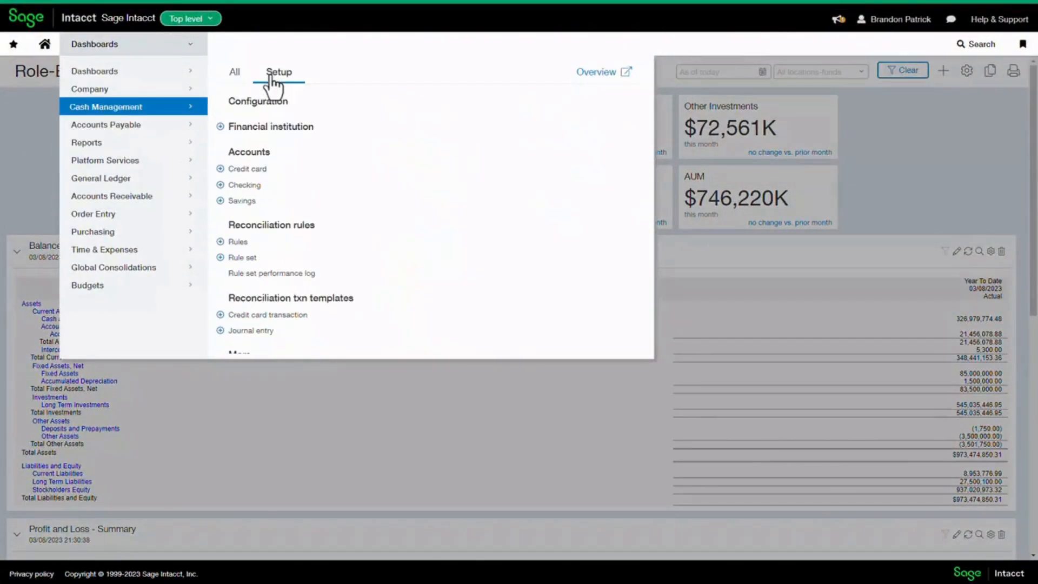
{"action": "left_click", "coordinate": [246, 166]}
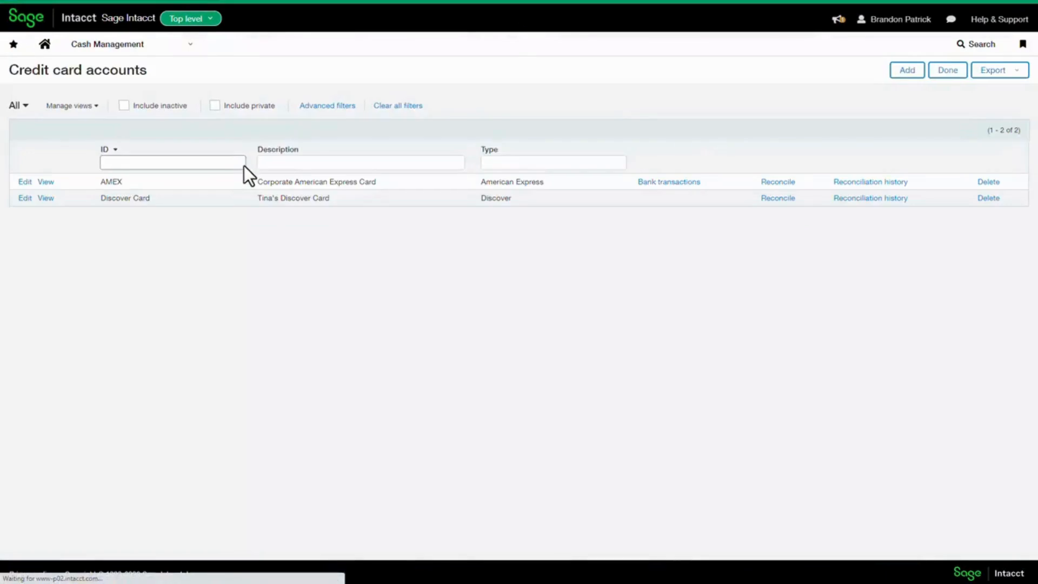
{"action": "left_click", "coordinate": [24, 198]}
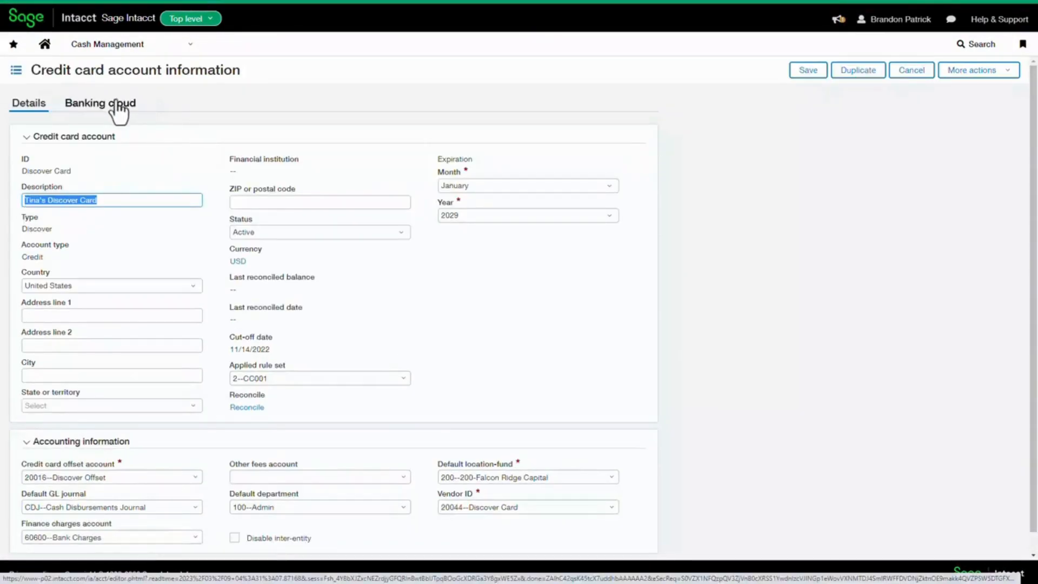
{"action": "left_click", "coordinate": [115, 103]}
{"action": "left_click", "coordinate": [88, 140]}
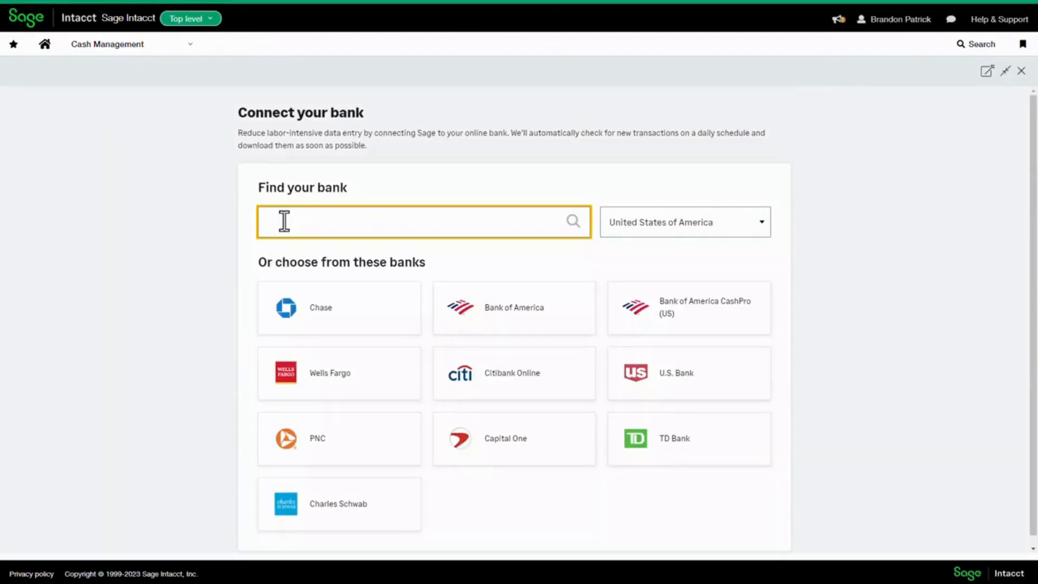
{"action": "type", "text": "Disco"}
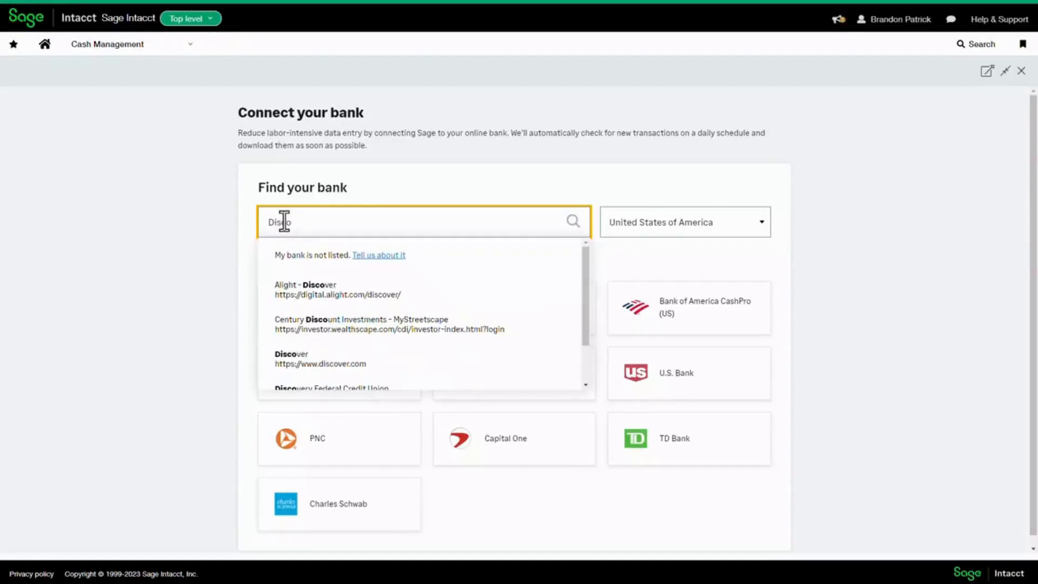
{"action": "type", "text": "v"}
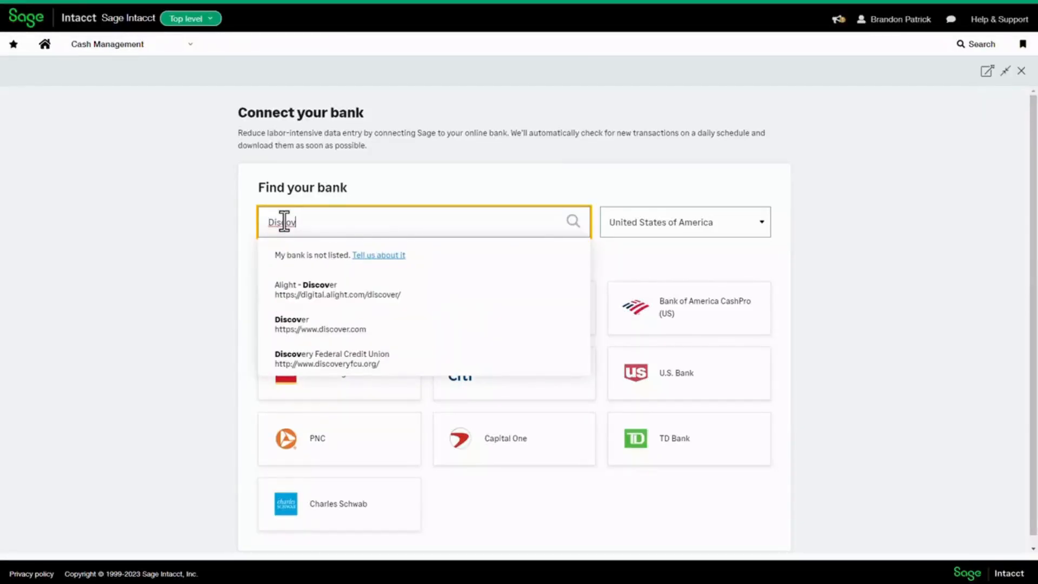
{"action": "key", "text": "Down"}
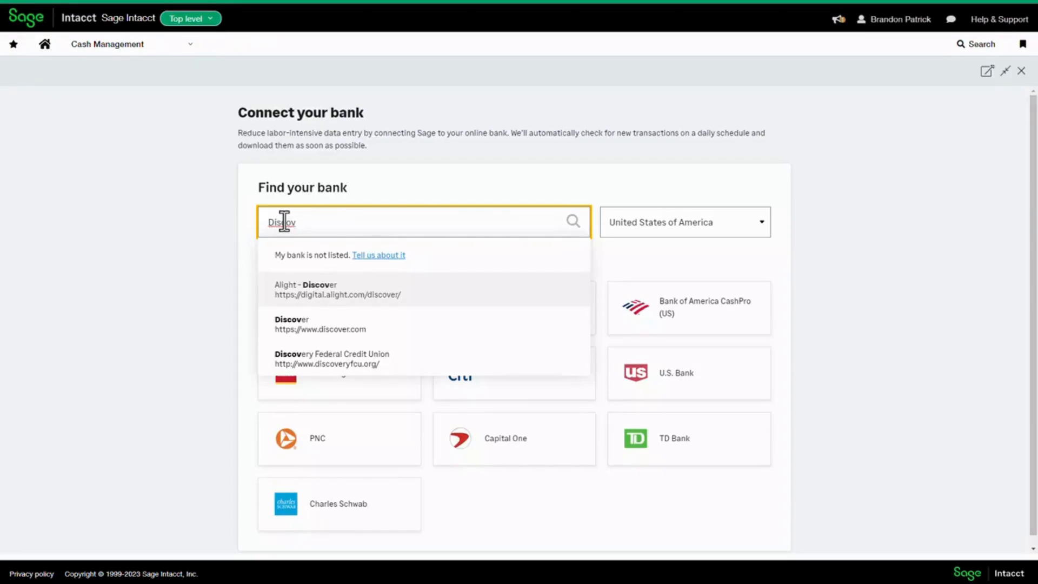
{"action": "left_click", "coordinate": [332, 327]}
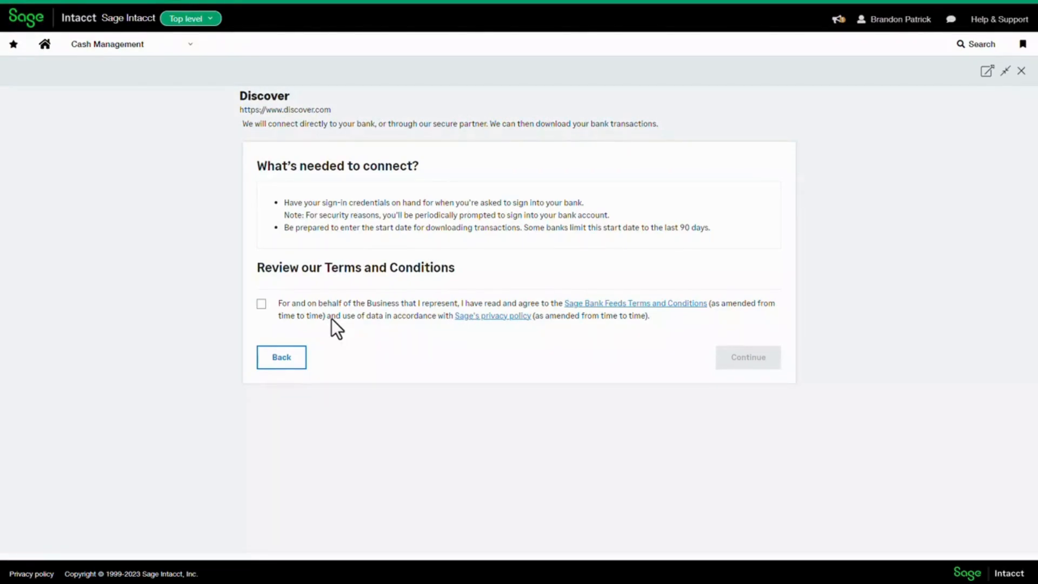
{"action": "left_click", "coordinate": [1022, 71]}
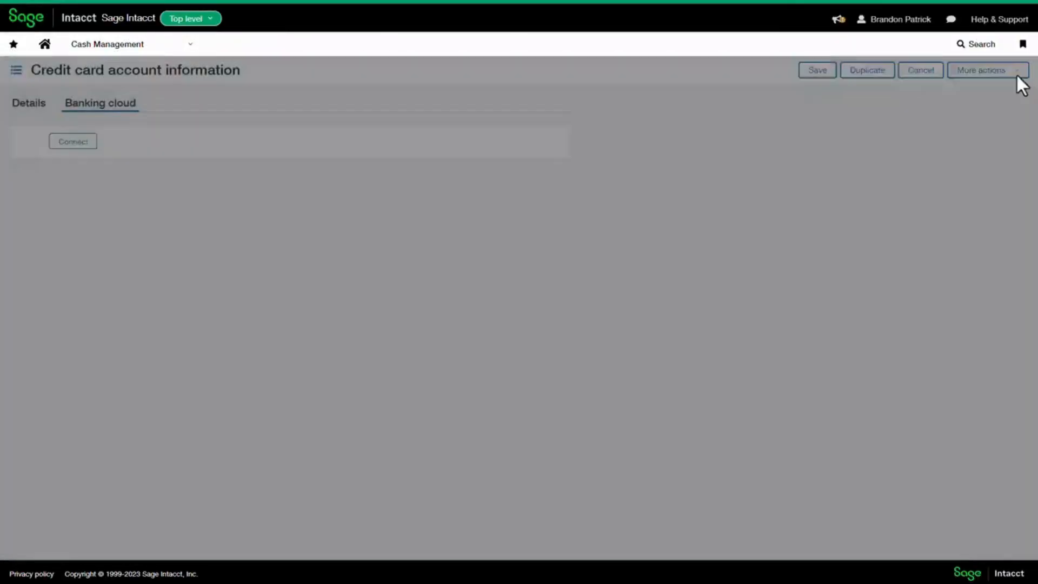
{"action": "left_click", "coordinate": [921, 70]}
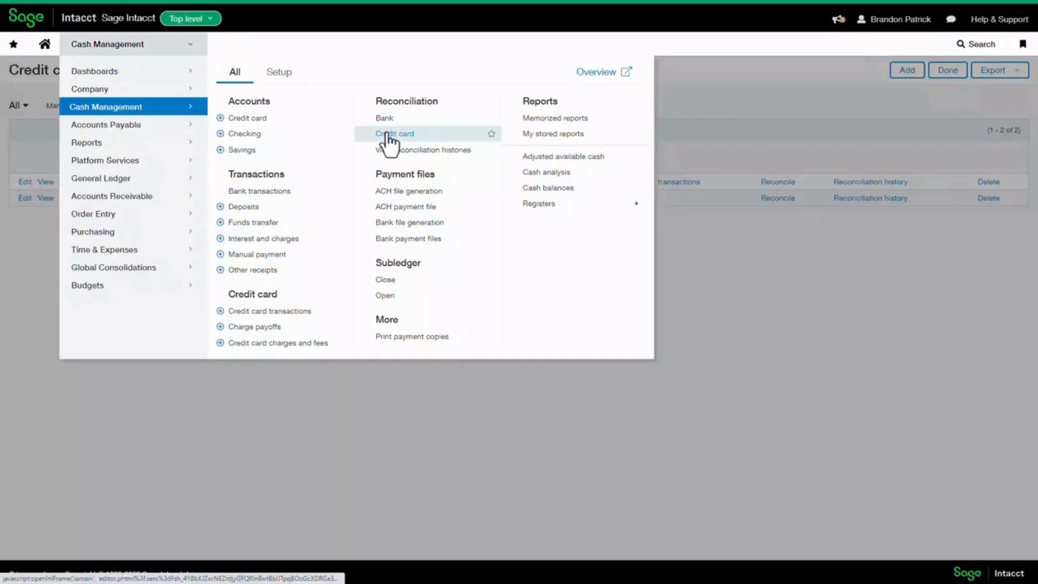
Open credit card reconciliation in Cash Management and choose AMEX as the account to reconcile
{"action": "left_click", "coordinate": [388, 135]}
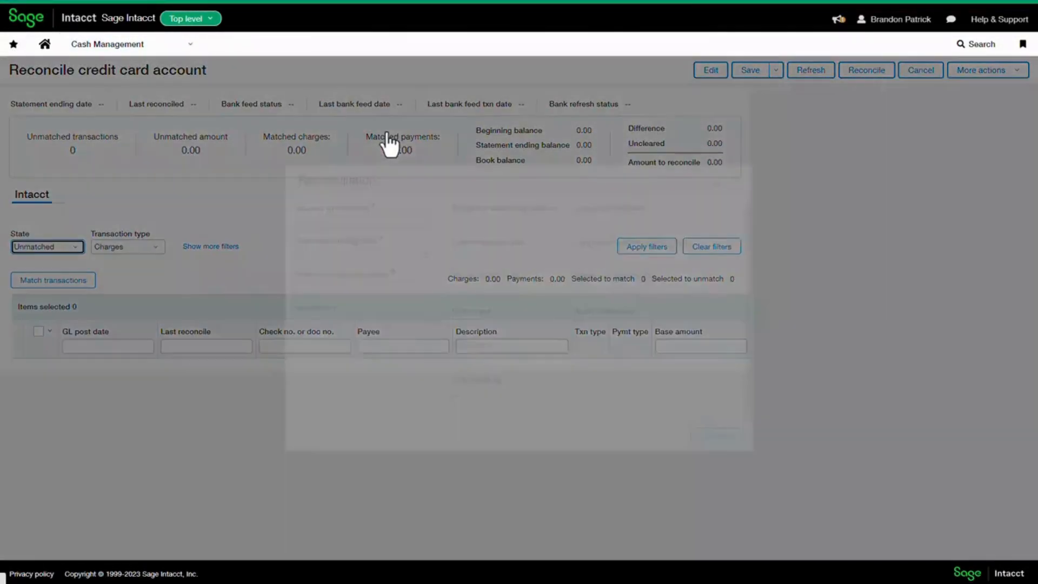
{"action": "left_click", "coordinate": [426, 226]}
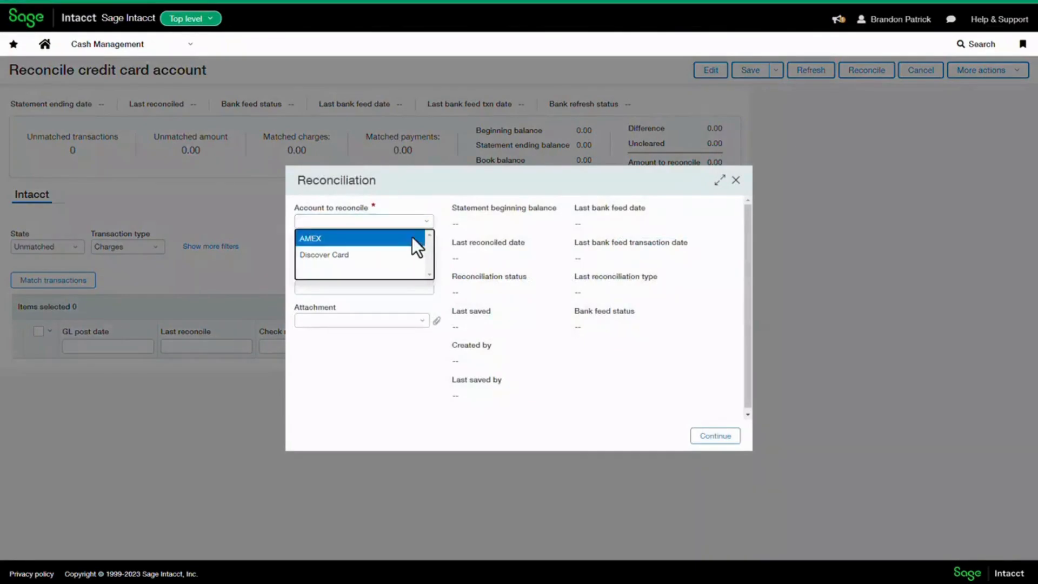
{"action": "left_click", "coordinate": [412, 236]}
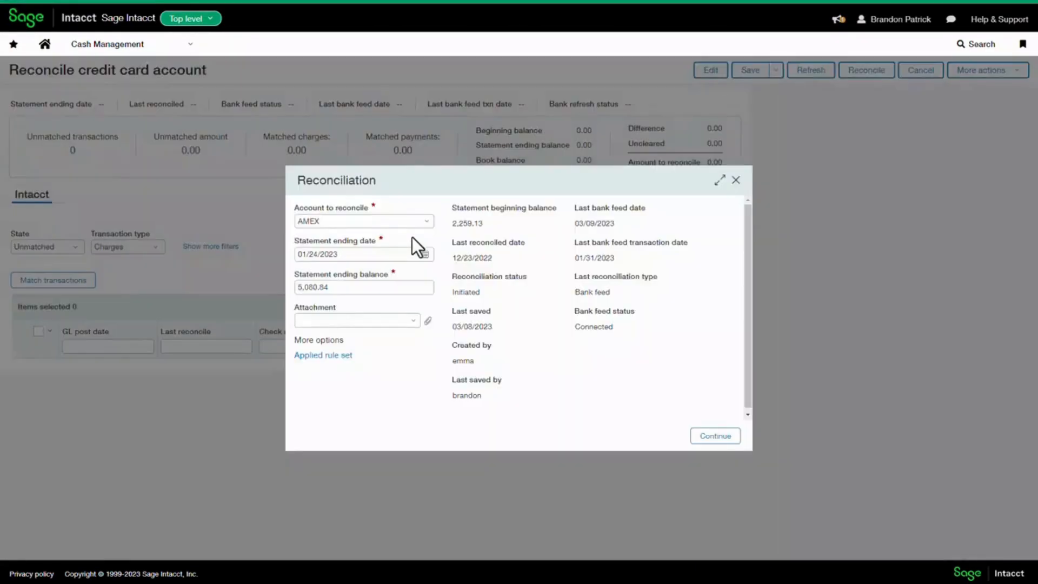
View the rule set applied to the AMEX account and examine its Uber Charges rule at full size
{"action": "left_click", "coordinate": [344, 357]}
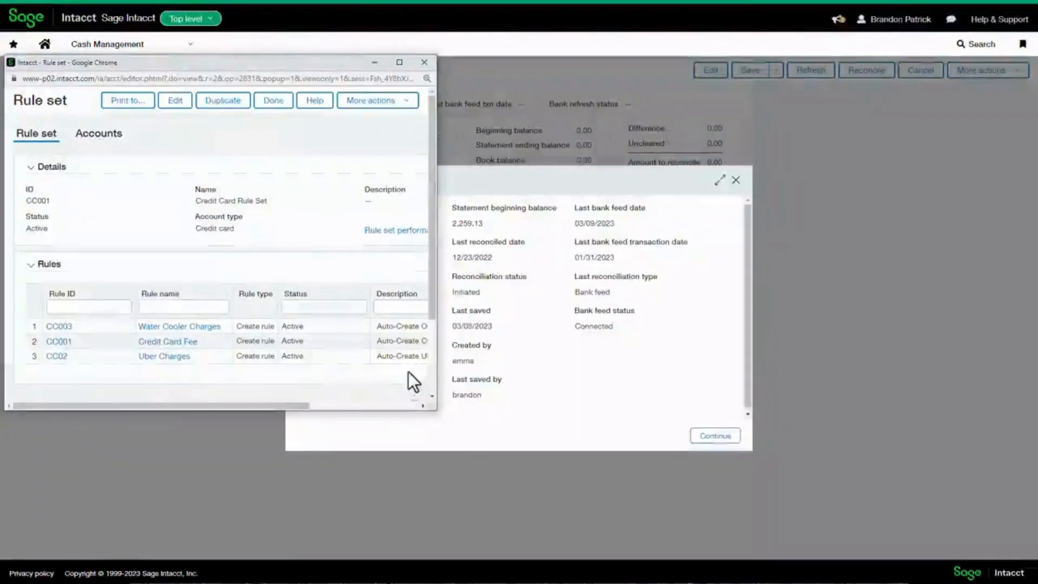
{"action": "left_click_drag", "start_coordinate": [437, 410], "coordinate": [813, 547]}
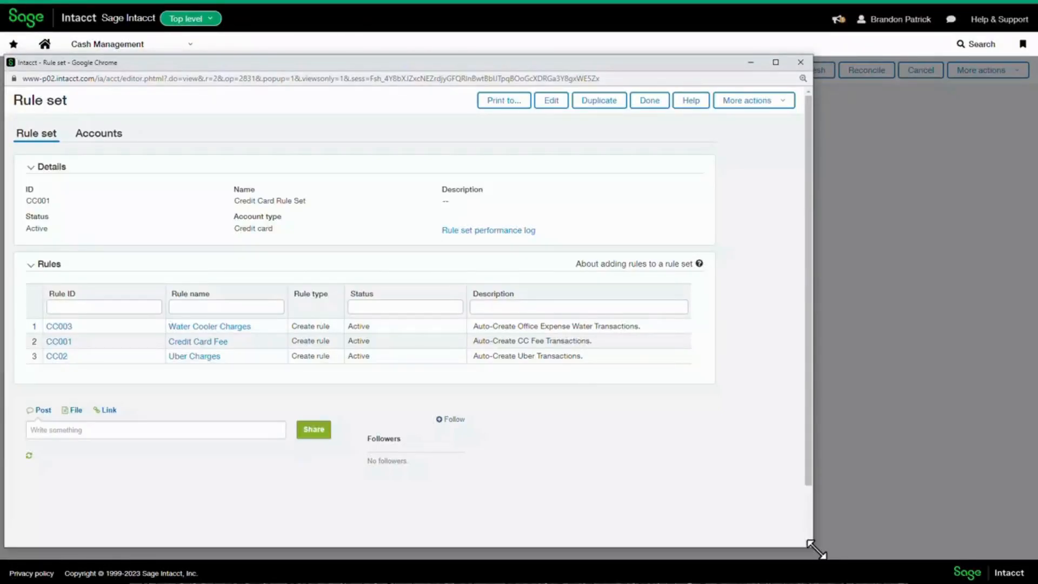
{"action": "left_click", "coordinate": [205, 357]}
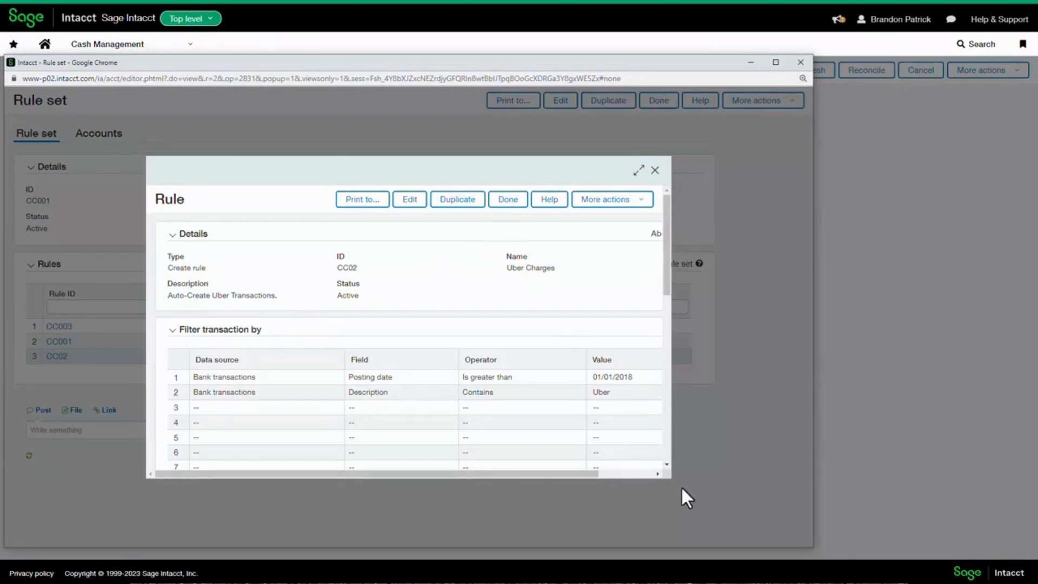
{"action": "left_click", "coordinate": [638, 170]}
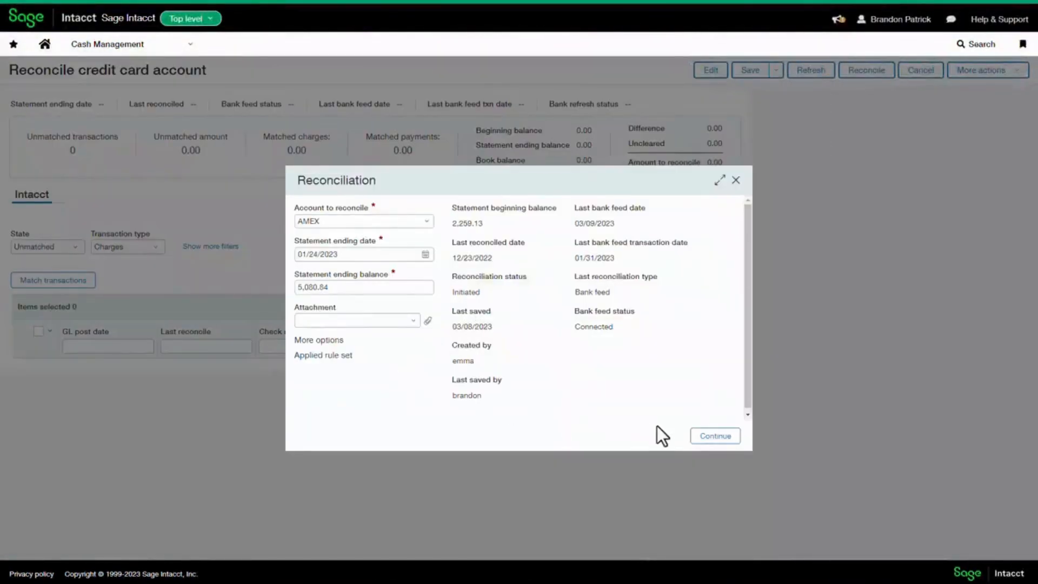
Continue to the AMEX reconciliation and filter its bank charges to state All for review, leaving without reconciling
{"action": "left_click", "coordinate": [715, 437]}
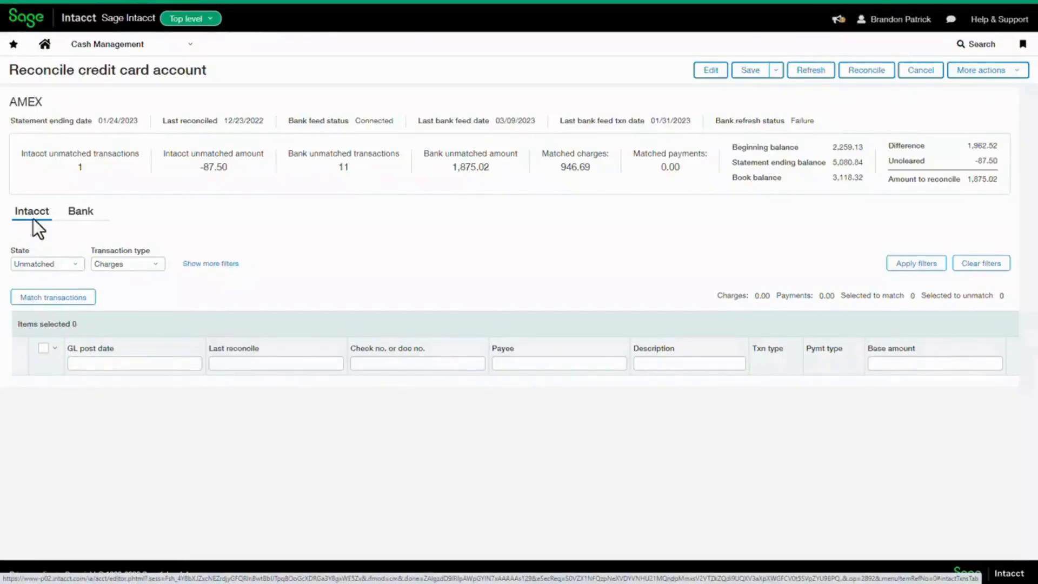
{"action": "left_click", "coordinate": [81, 212]}
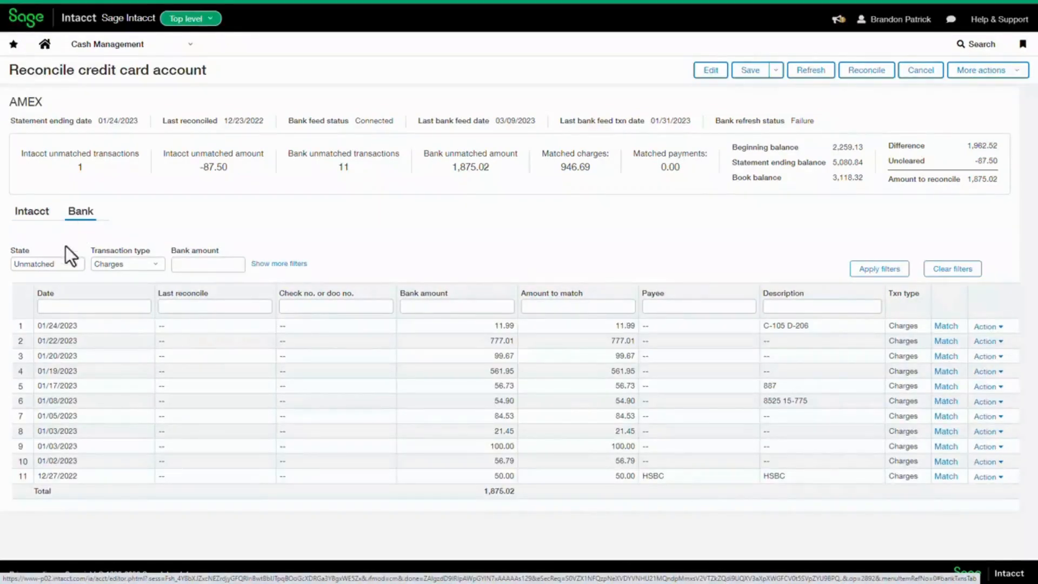
{"action": "left_click", "coordinate": [46, 264]}
{"action": "left_click", "coordinate": [28, 348]}
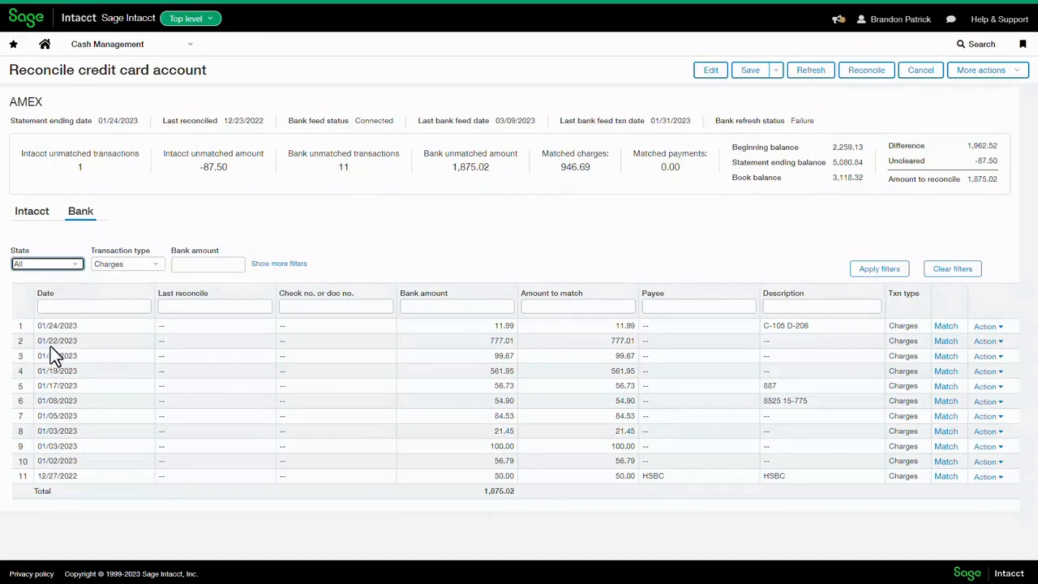
{"action": "left_click", "coordinate": [878, 269]}
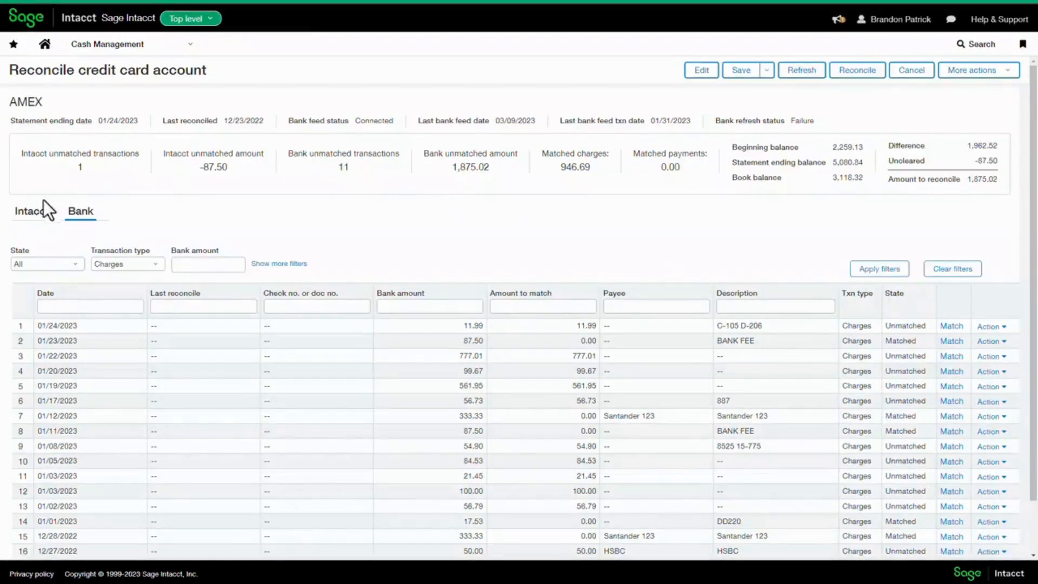
{"action": "left_click", "coordinate": [914, 72]}
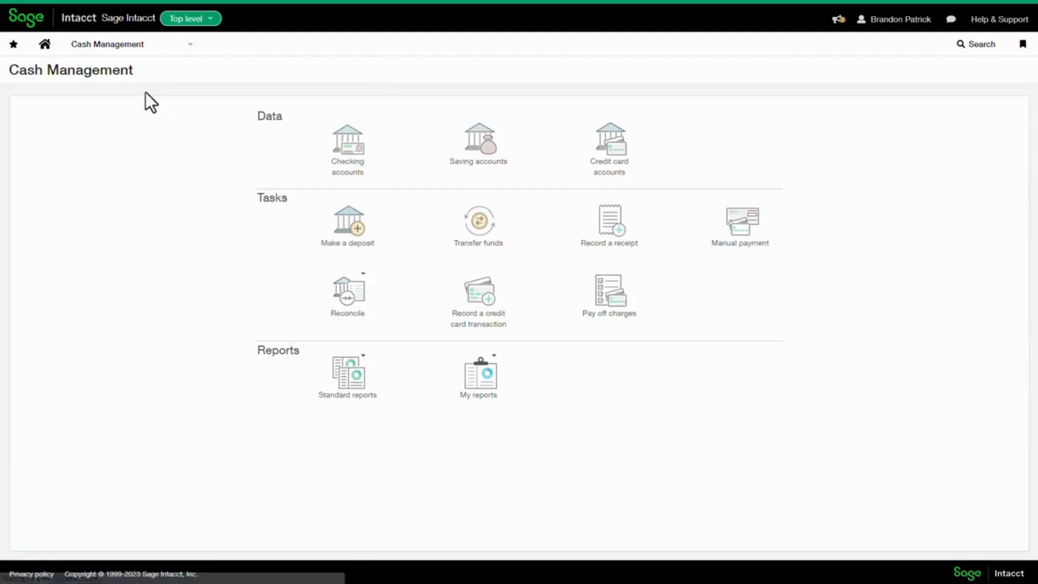
Start a new charge payoff for the AMEX credit card so its outstanding transactions are loaded
{"action": "left_click", "coordinate": [125, 48]}
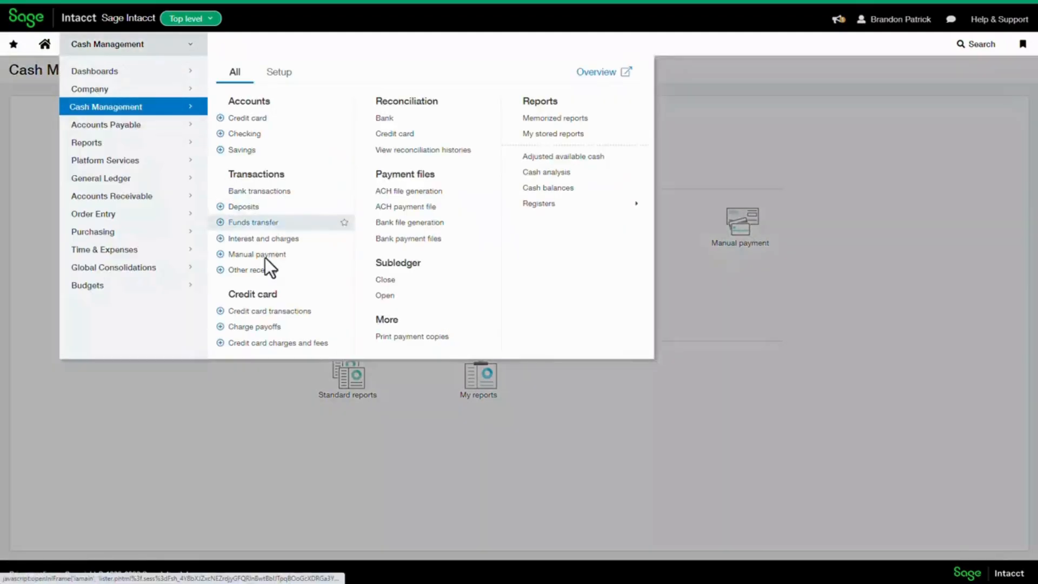
{"action": "left_click", "coordinate": [259, 327]}
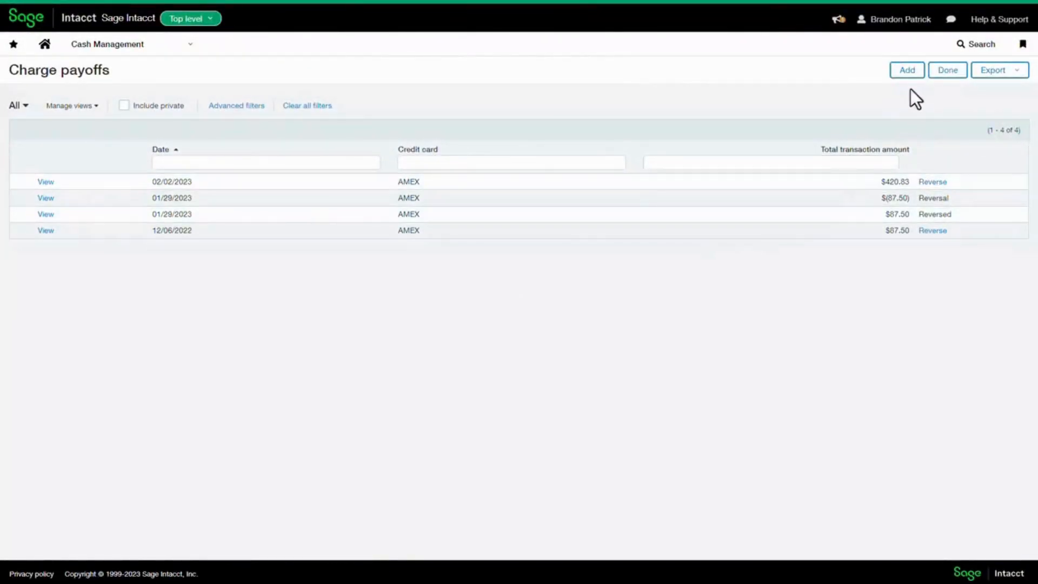
{"action": "left_click", "coordinate": [908, 71]}
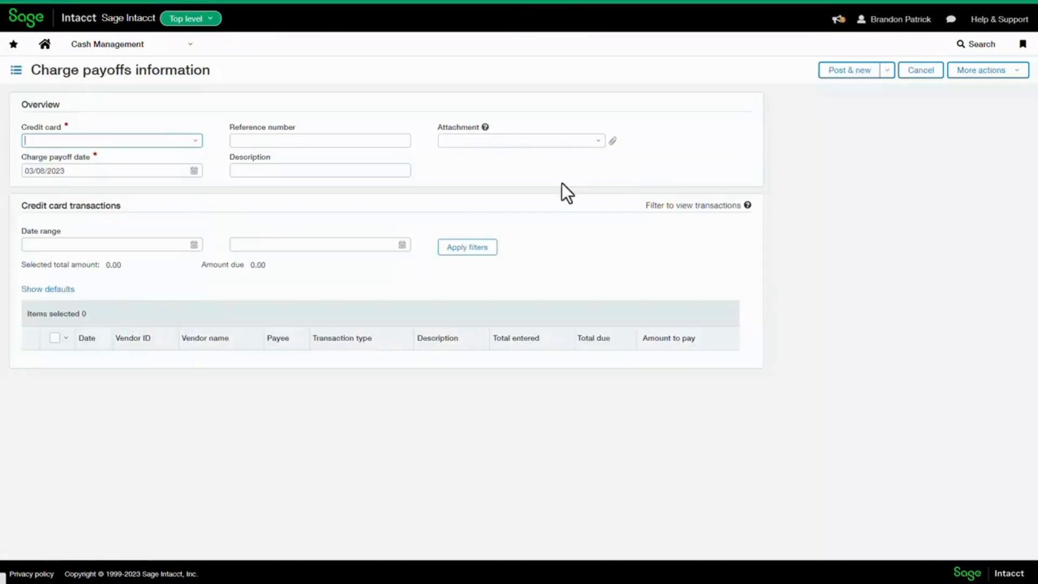
{"action": "left_click", "coordinate": [196, 146]}
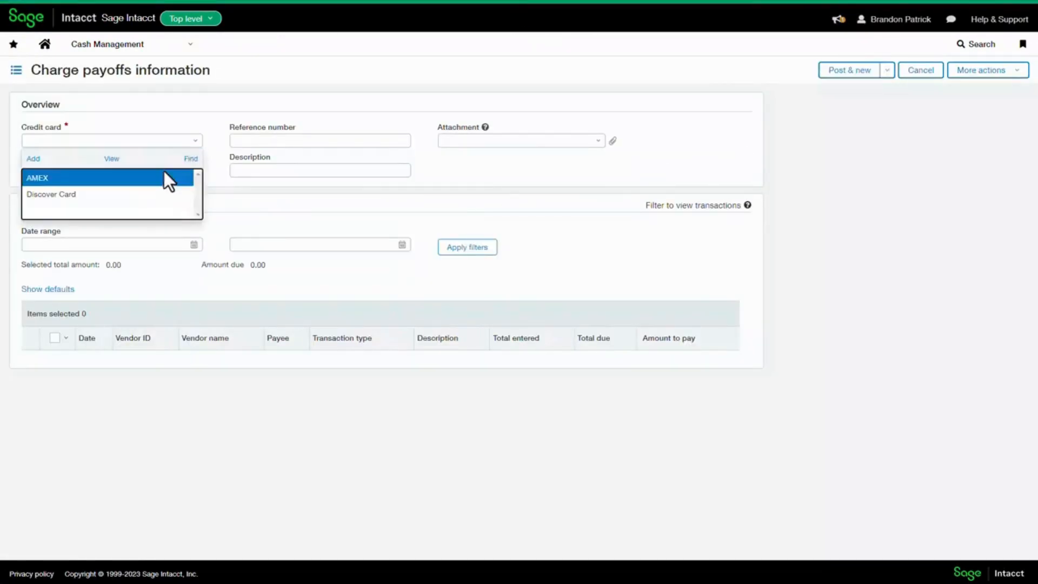
{"action": "left_click", "coordinate": [165, 176]}
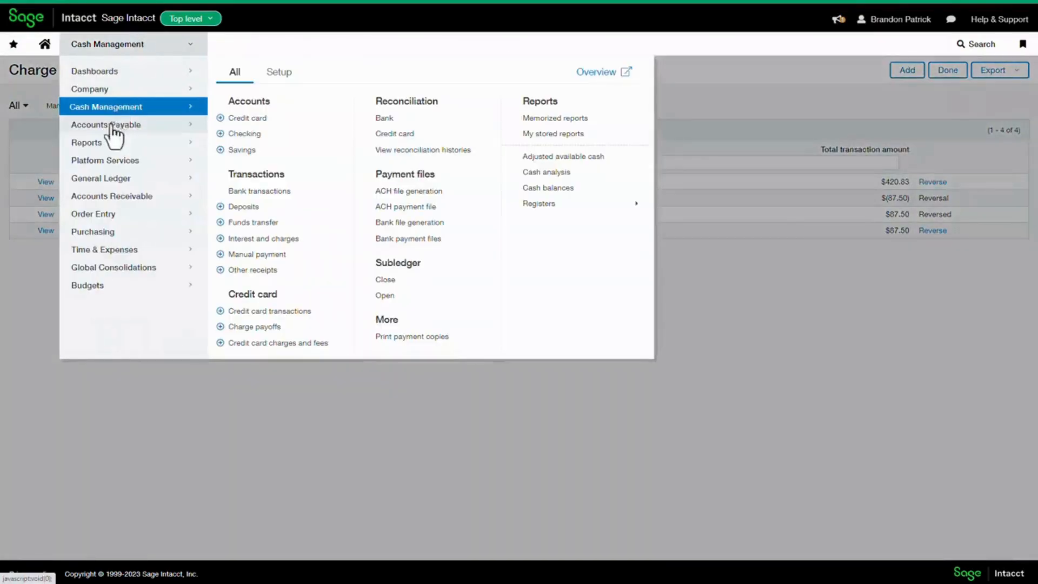
View the American Express bill "Charge Payoffs - 397" in the Accounts Payable bills list
{"action": "mouse_move", "coordinate": [172, 140]}
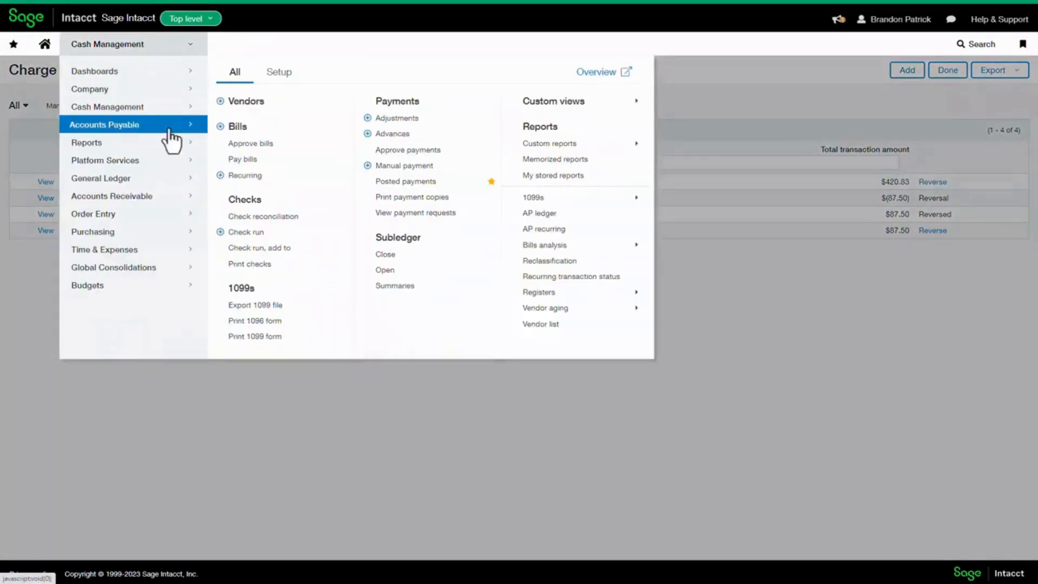
{"action": "left_click", "coordinate": [242, 130]}
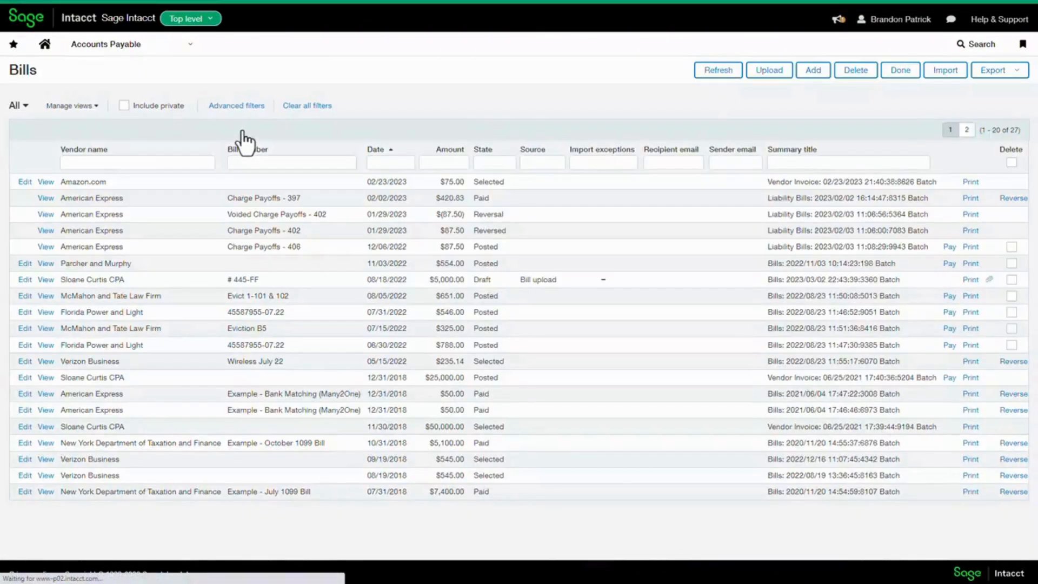
{"action": "left_click", "coordinate": [46, 198]}
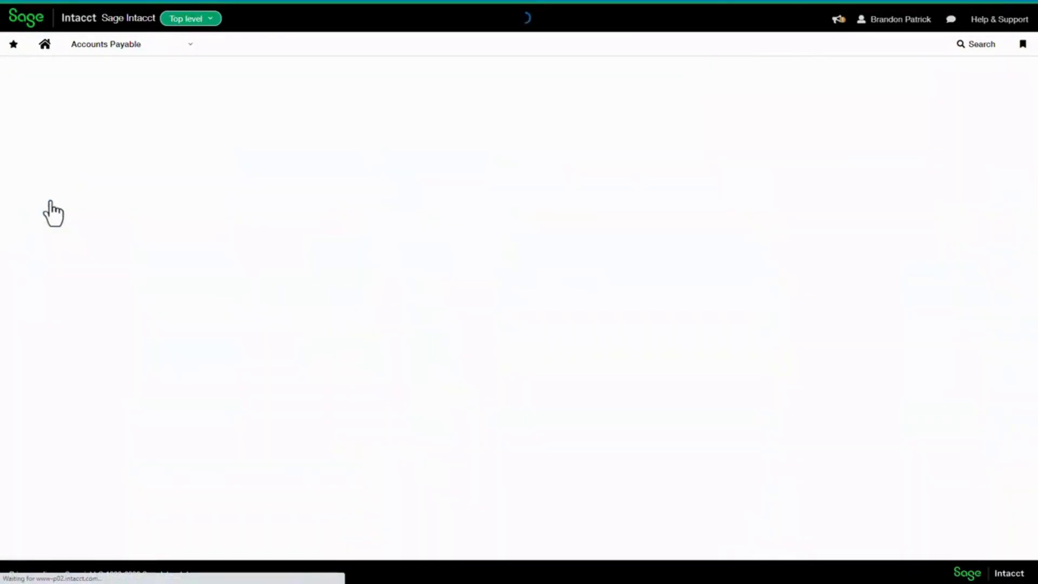